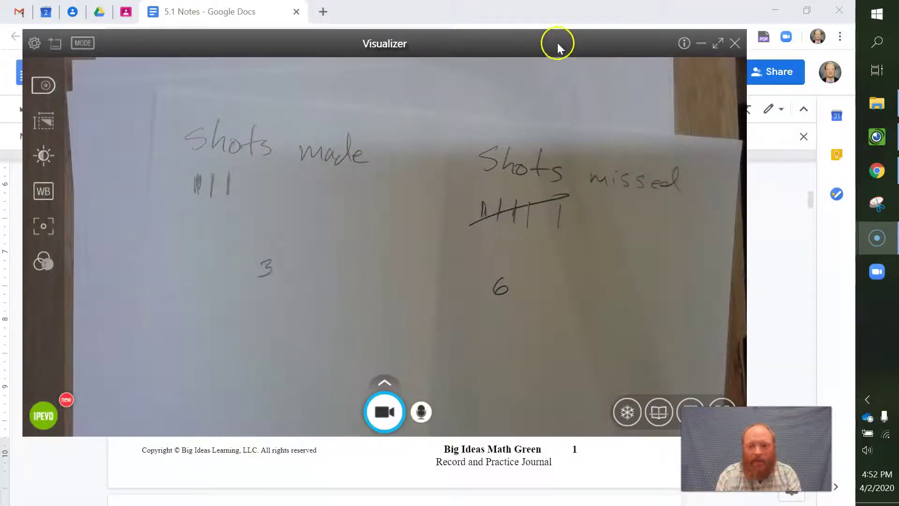
Step: Drag the Visualizer camera window showing the tally sheet slightly to the right
left_click_drag(434, 41, 507, 41)
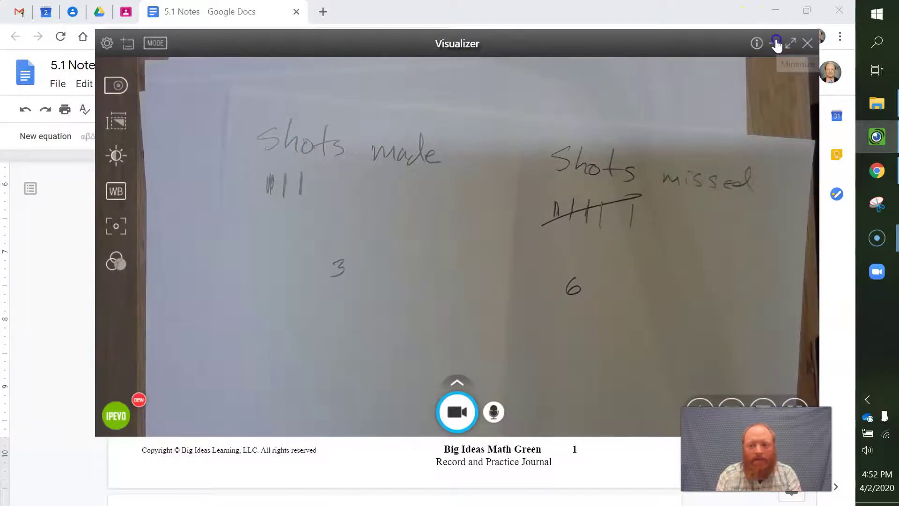
Step: Minimize the Visualizer, briefly recheck the tally view, and return to question a in the notes
left_click(774, 43)
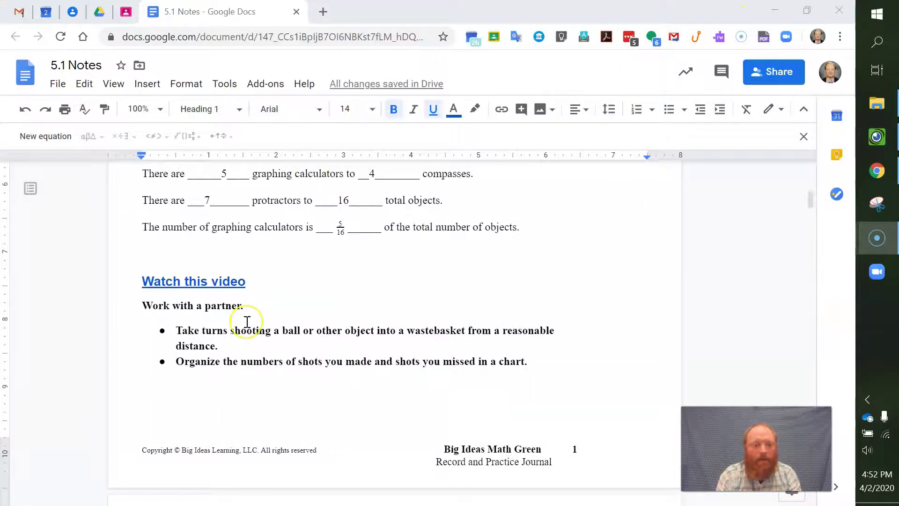
scroll(247, 322, "down", 1)
scroll(247, 322, "down", 1)
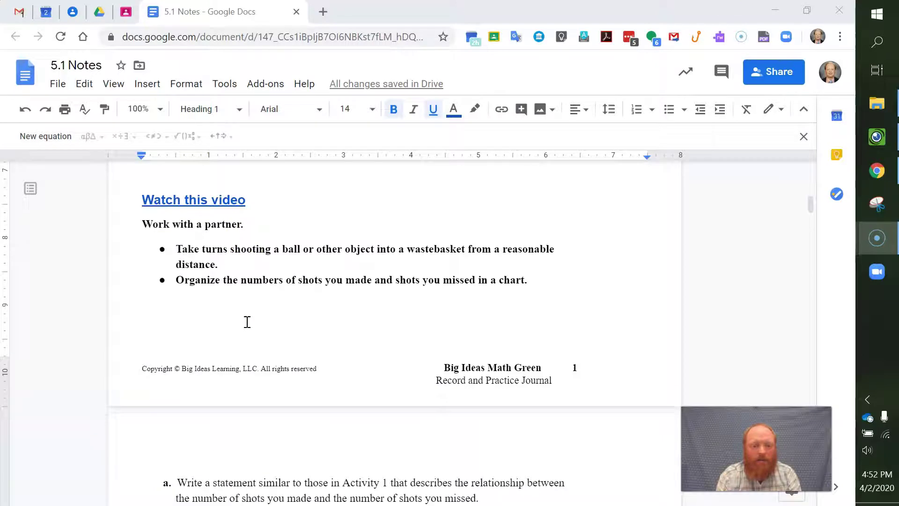
scroll(247, 322, "down", 1)
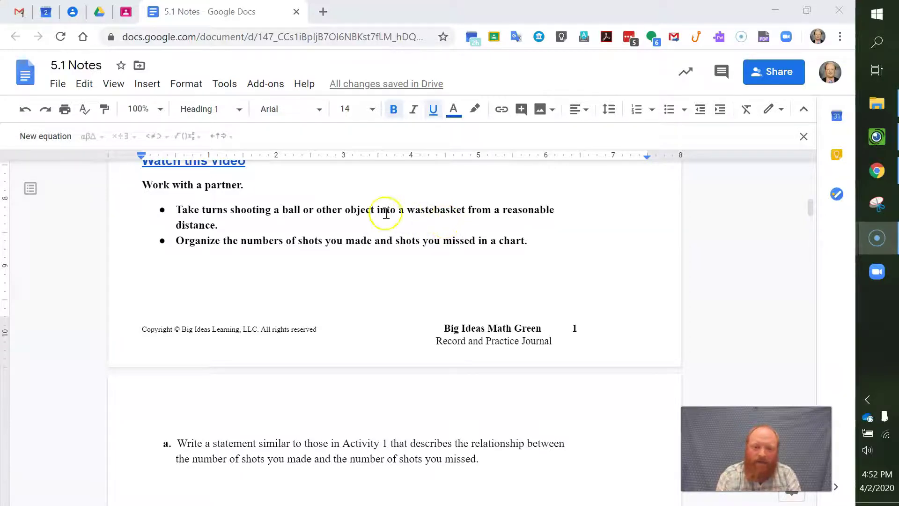
scroll(366, 211, "down", 1)
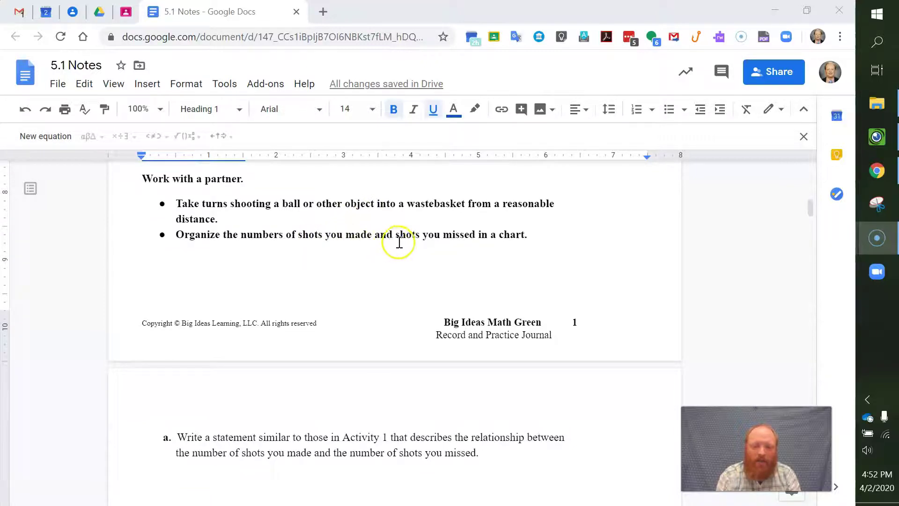
left_click(877, 136)
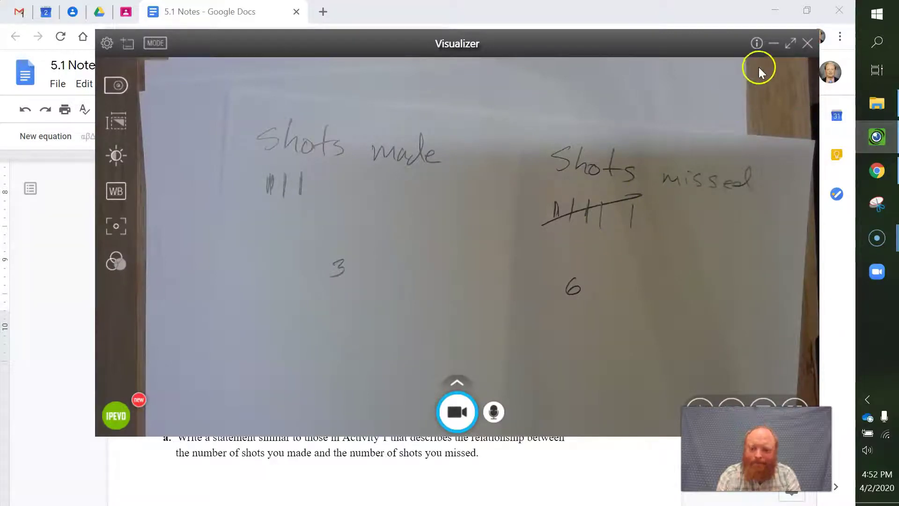
left_click(774, 43)
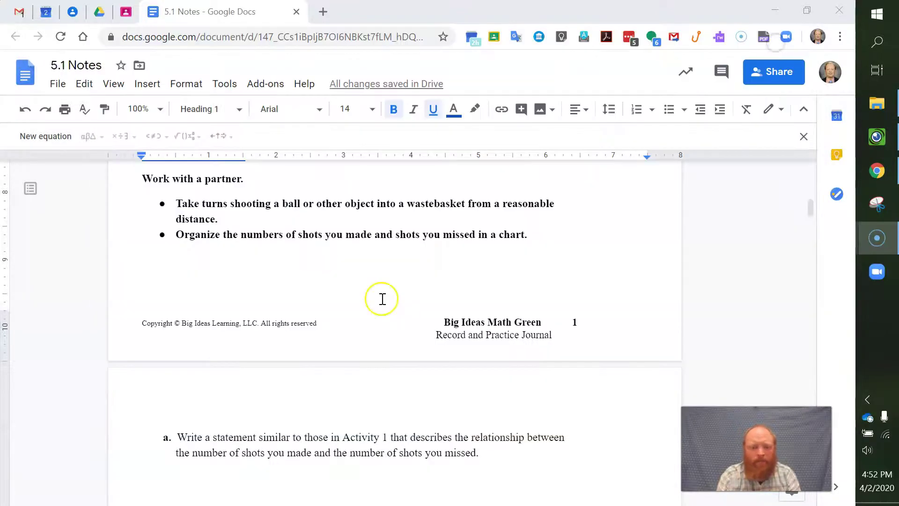
scroll(381, 298, "down", 1)
scroll(383, 294, "down", 1)
scroll(384, 292, "down", 1)
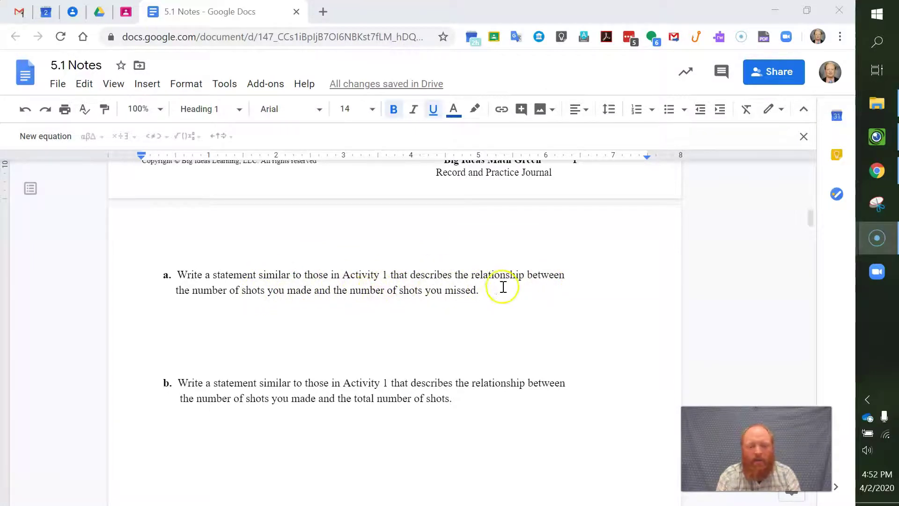
Step: After checking the tally sheet, write under question a: 'I made 3 shots and I missed 6.'
left_click(469, 316)
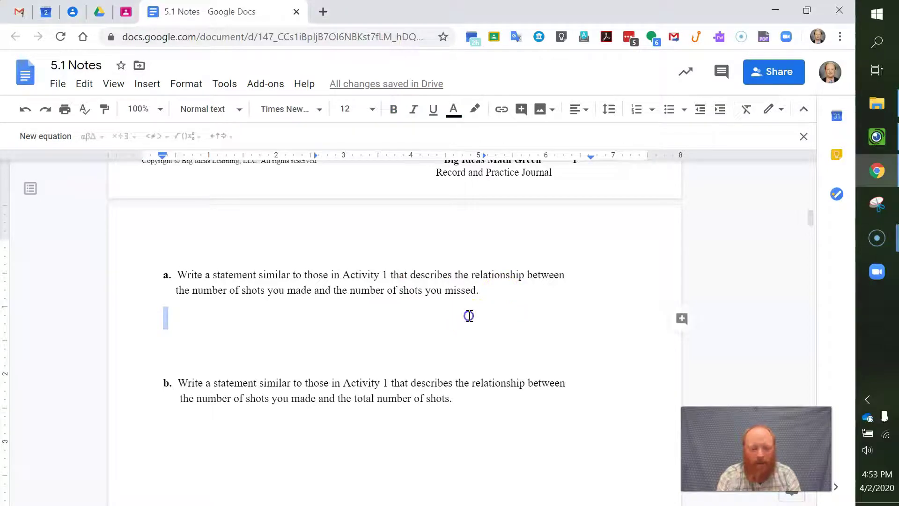
left_click(878, 137)
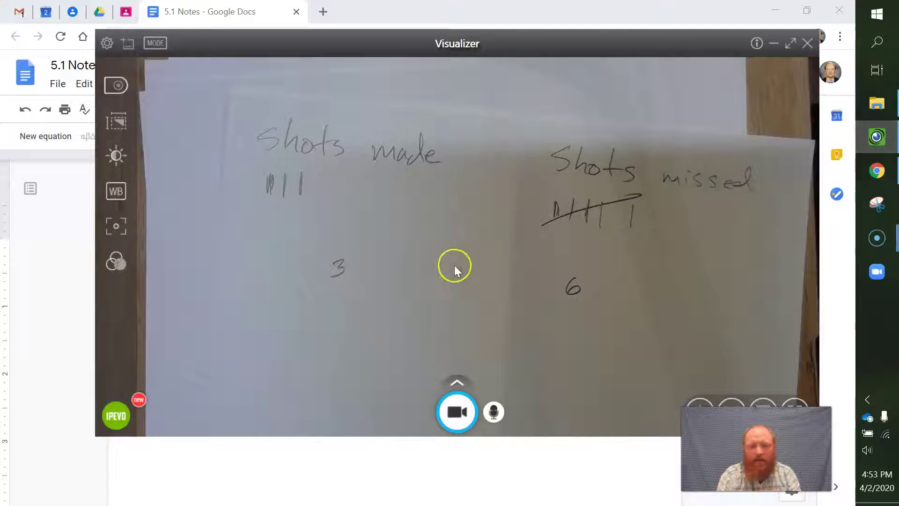
left_click(767, 43)
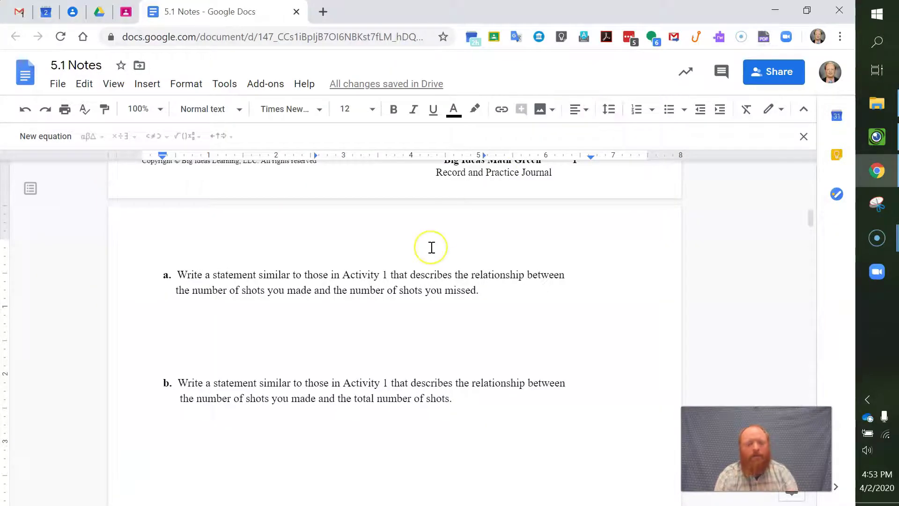
type("I made 3 shots and I missed 6.")
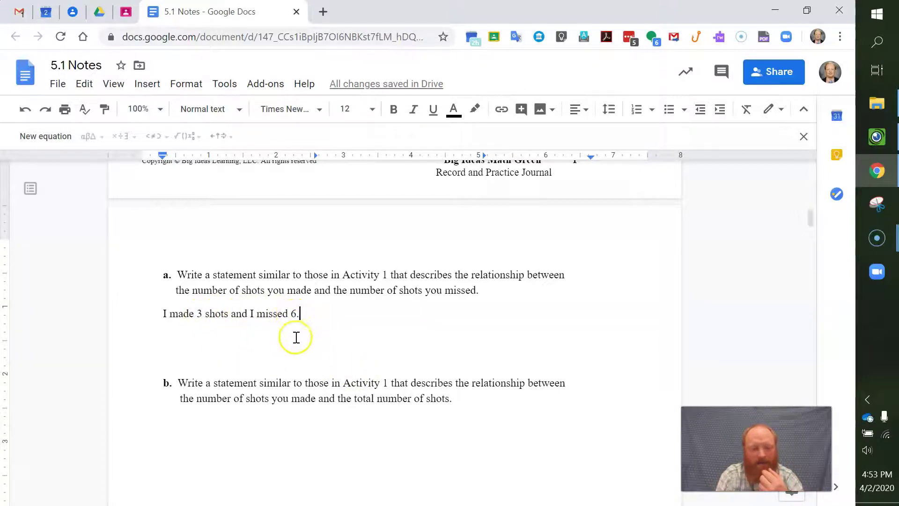
Step: On the line under question b, write 'I made 3 shots out of 9.'
left_click(267, 439)
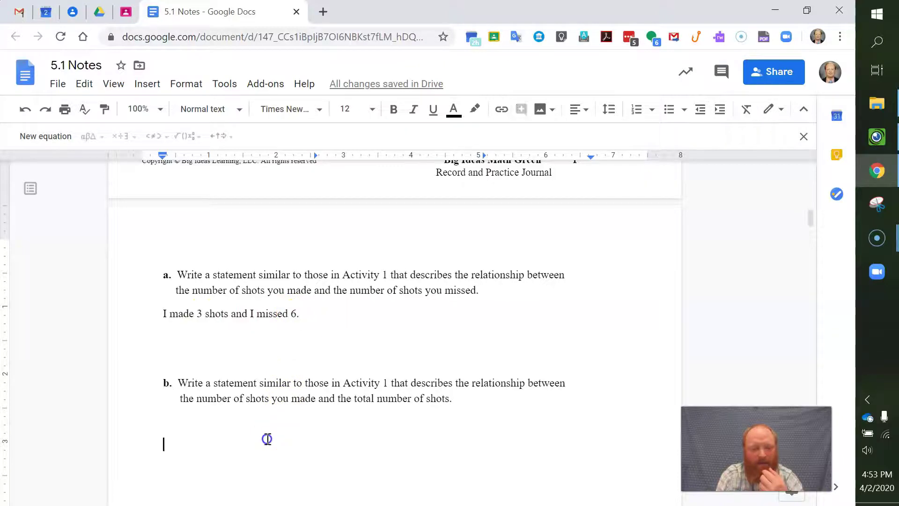
left_click(216, 429)
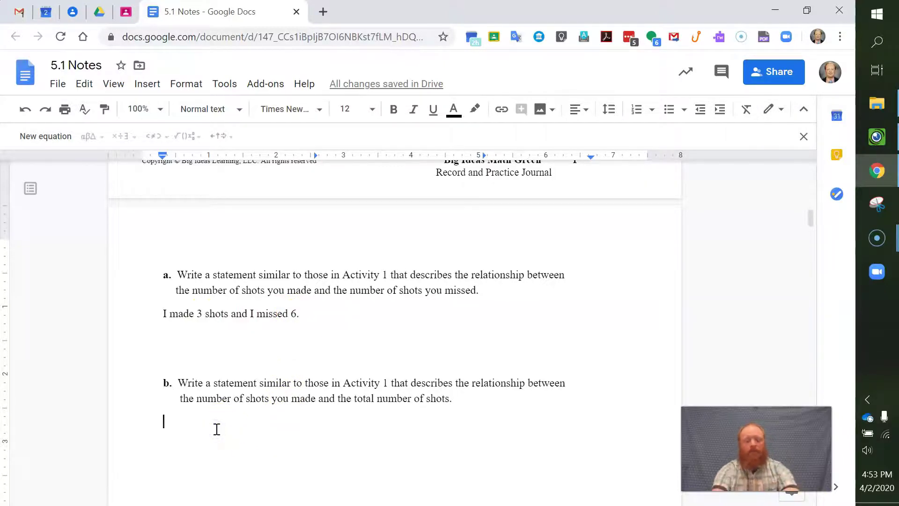
type("I made 3 shots out of 9.")
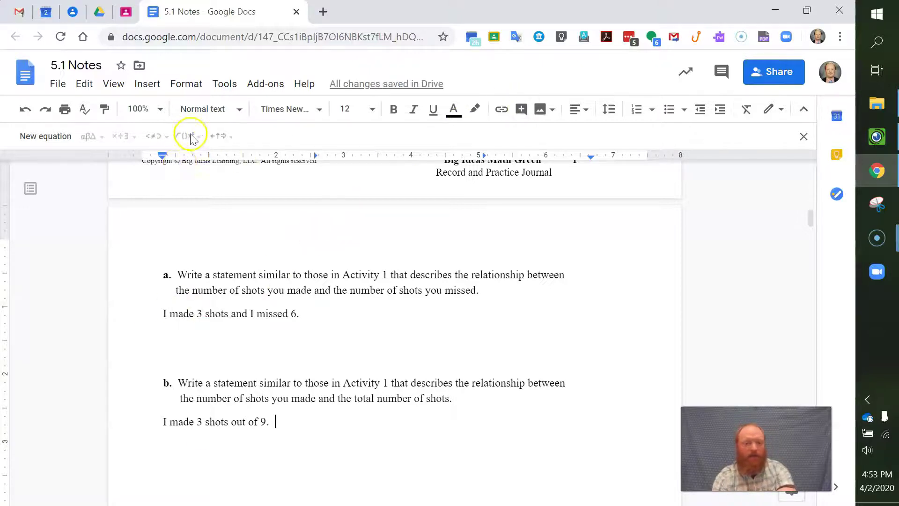
Step: Insert an equation with the fraction 3 over 9 after question b's answer sentence
left_click(805, 136)
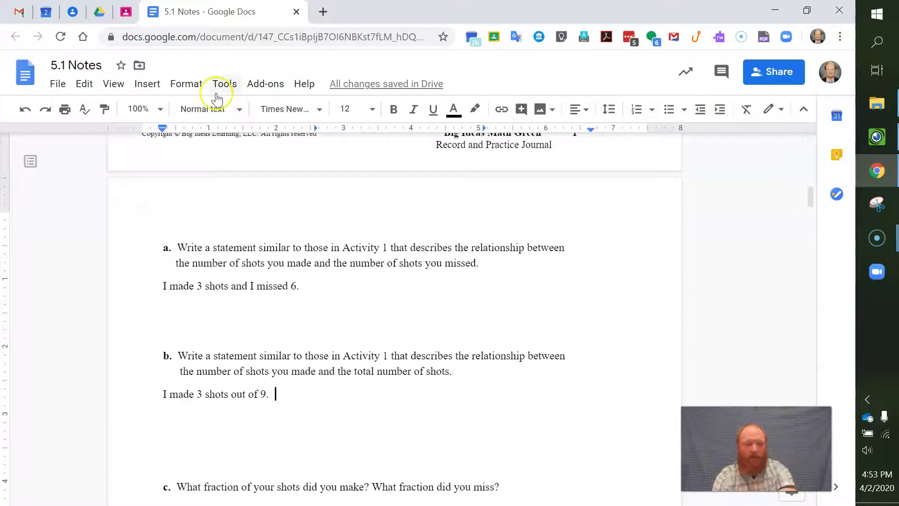
left_click(149, 86)
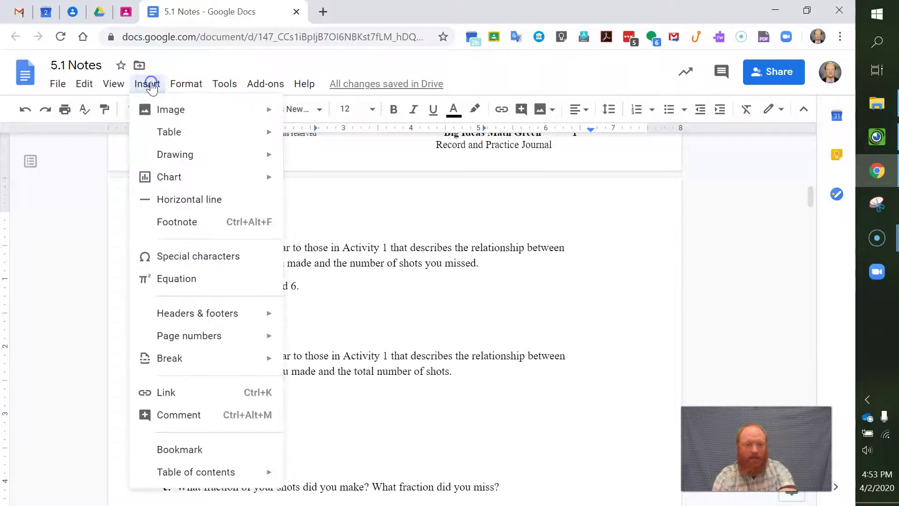
left_click(175, 280)
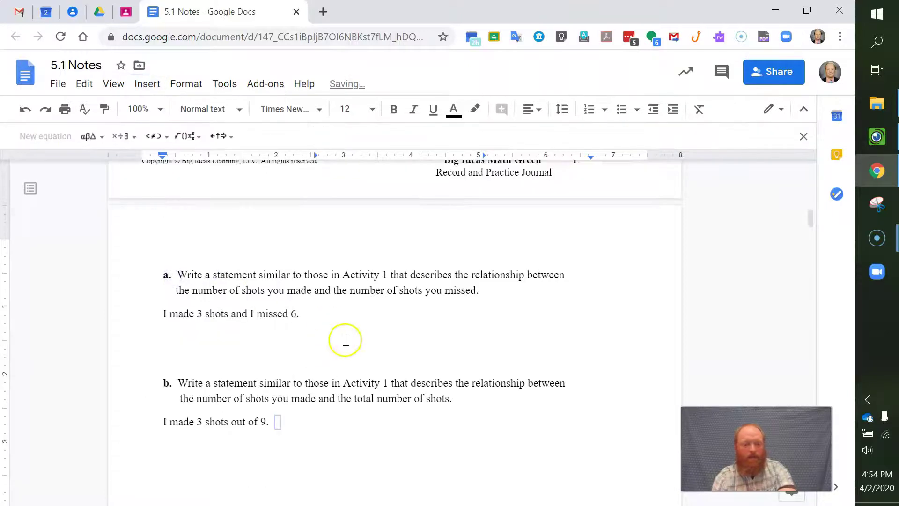
left_click(188, 141)
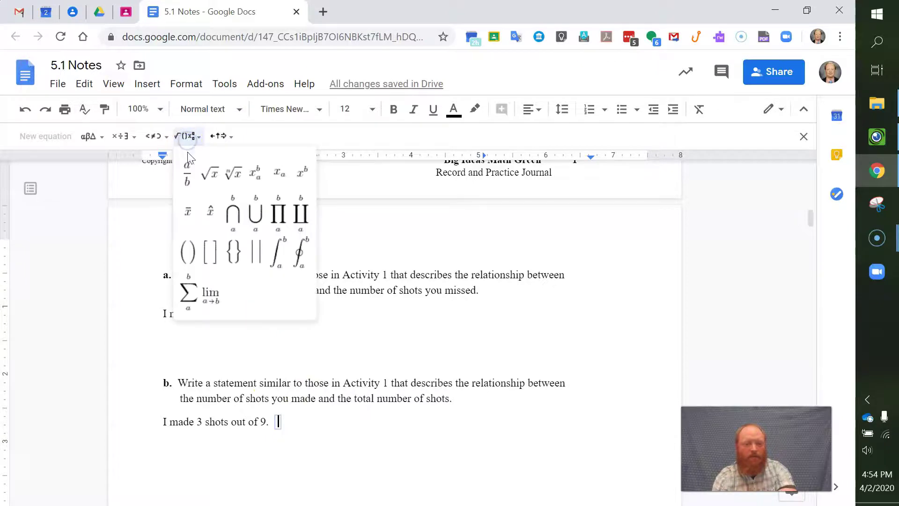
left_click(187, 174)
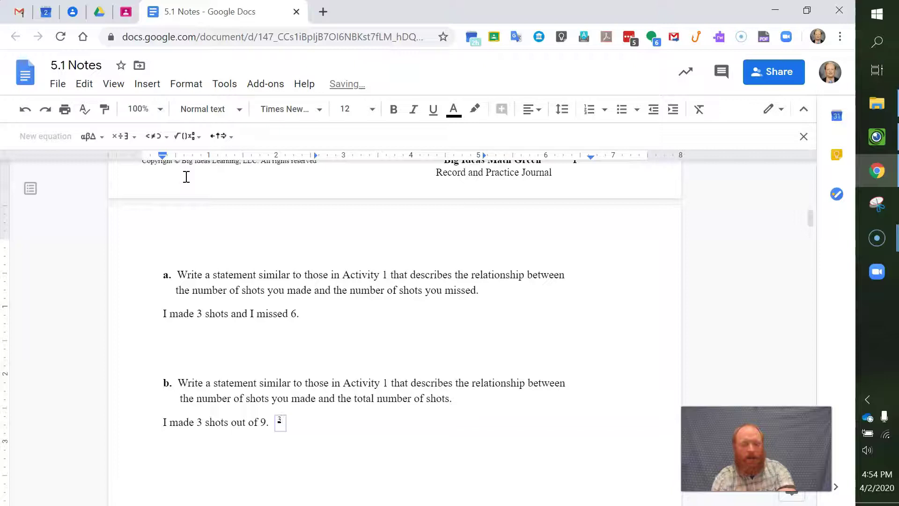
left_click(278, 423)
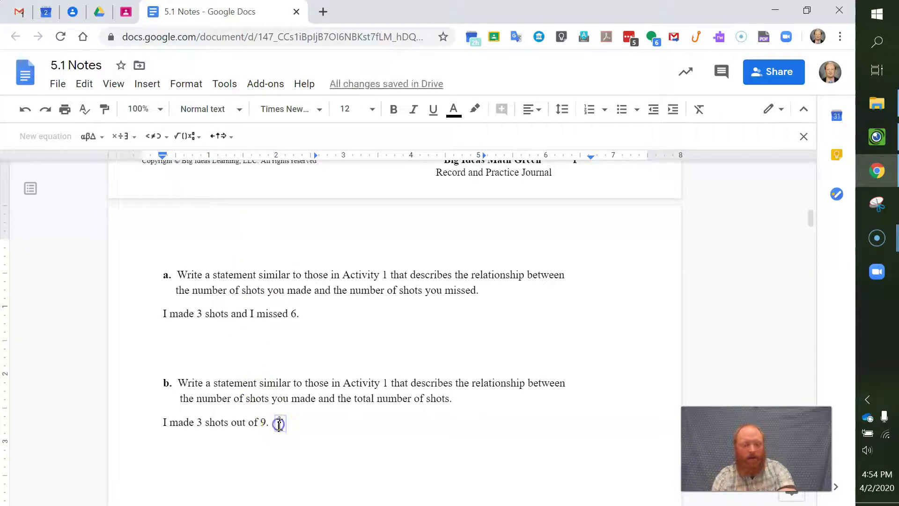
type("3/")
key("Down")
type("9")
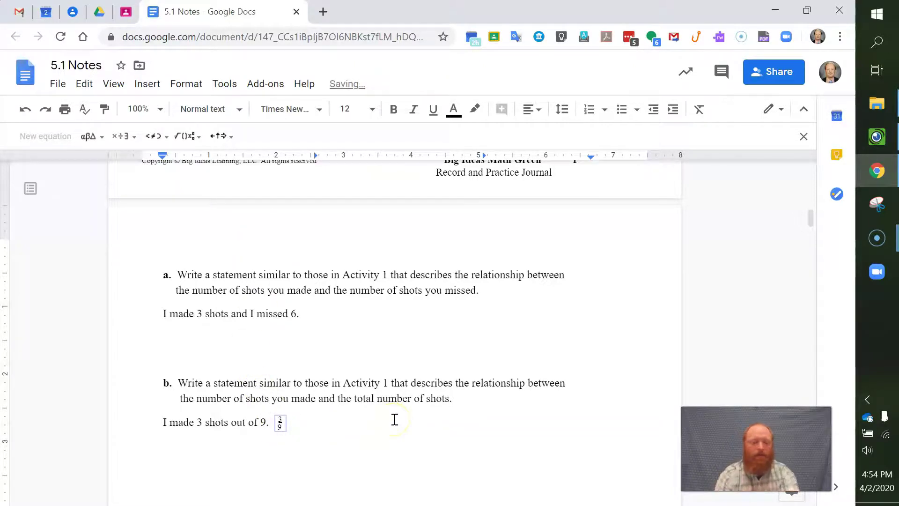
left_click(355, 424)
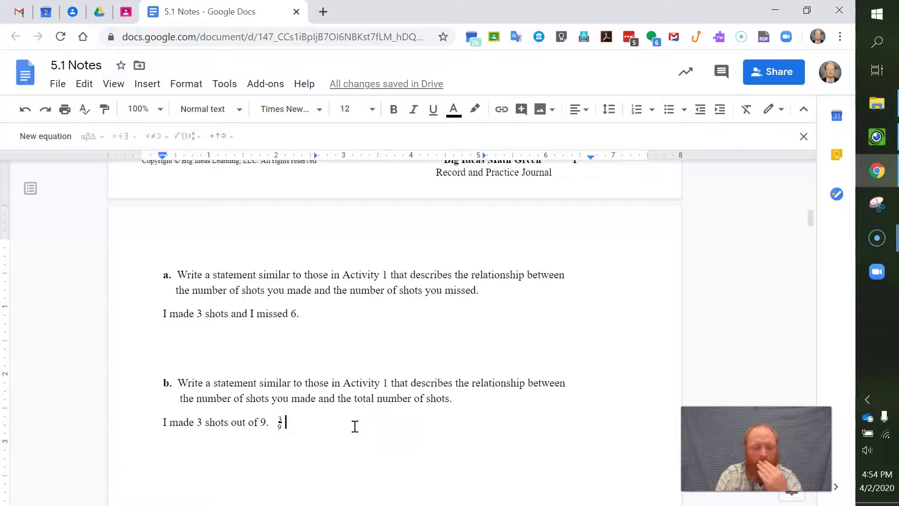
scroll(355, 426, "down", 1)
scroll(354, 426, "down", 1)
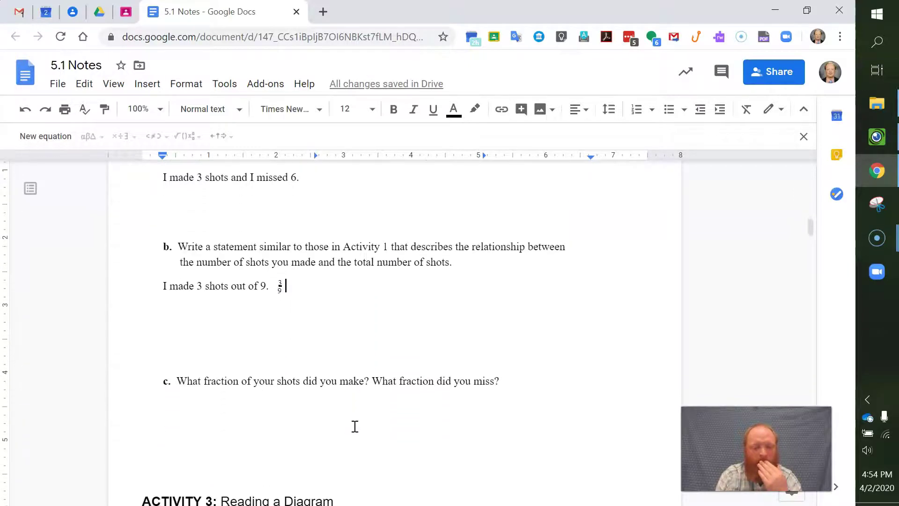
scroll(355, 426, "down", 1)
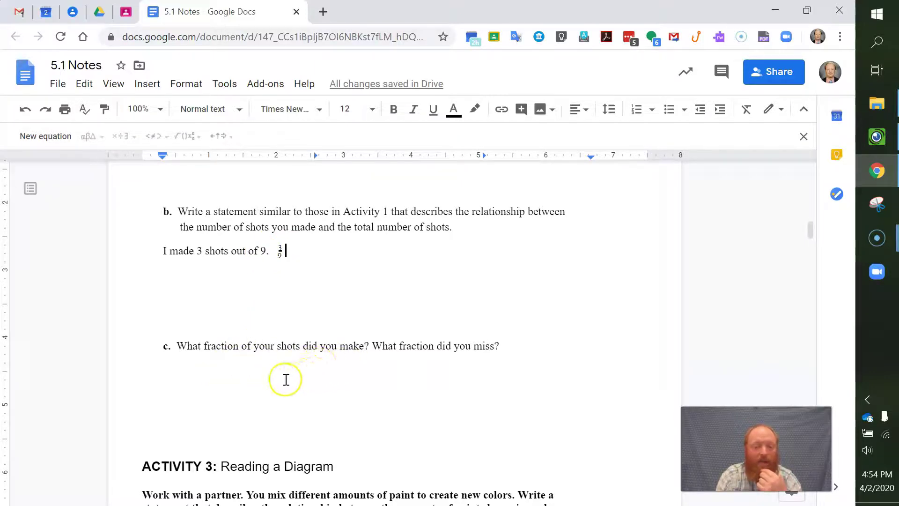
Step: Scroll to question c and place the insertion point on the empty line beneath it
left_click(288, 376)
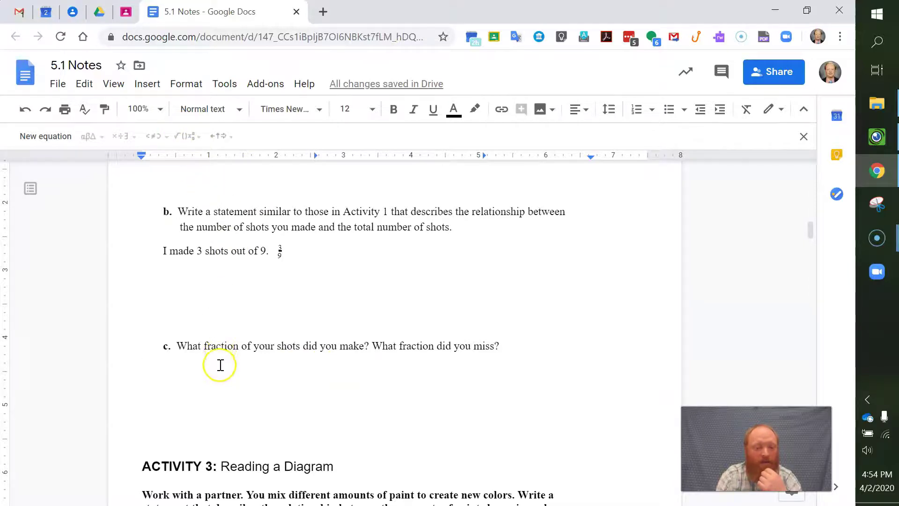
Step: Tidy the blank lines after question c, leaving the caret on the answer line above ACTIVITY 3
left_click(199, 138)
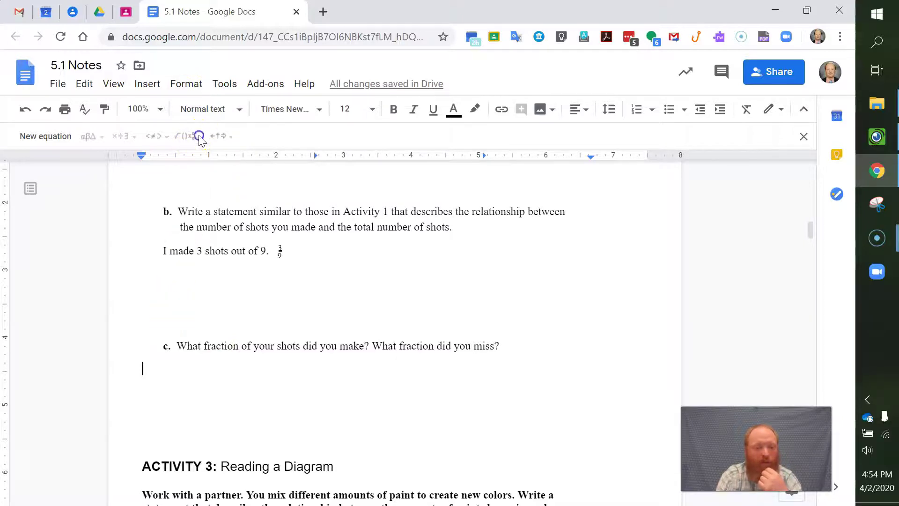
left_click(213, 356)
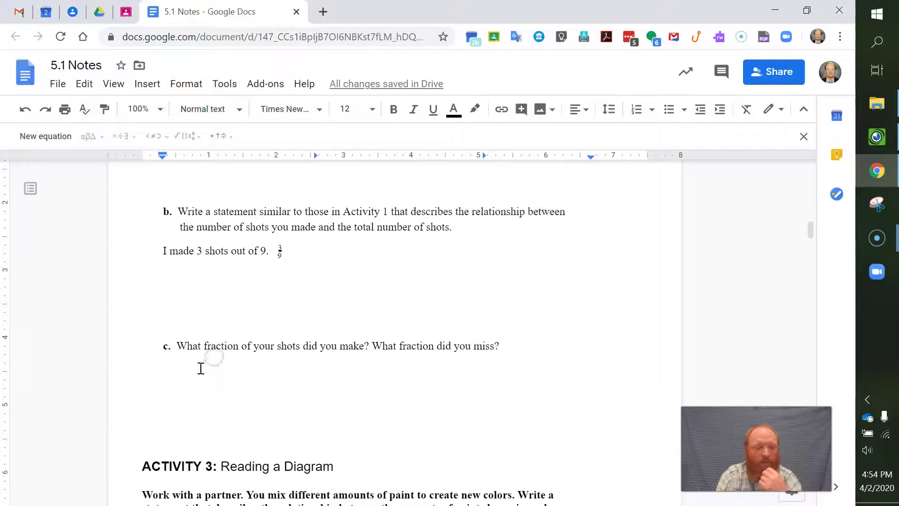
left_click(200, 368)
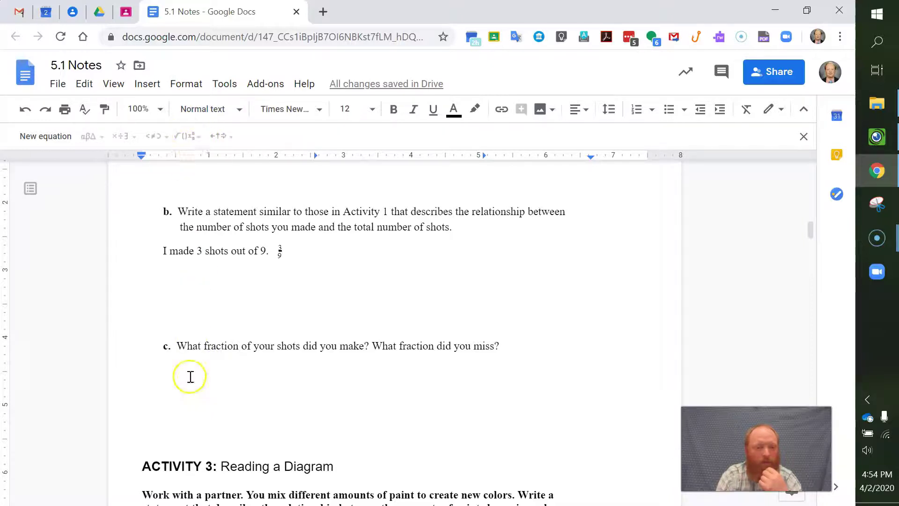
left_click(515, 354)
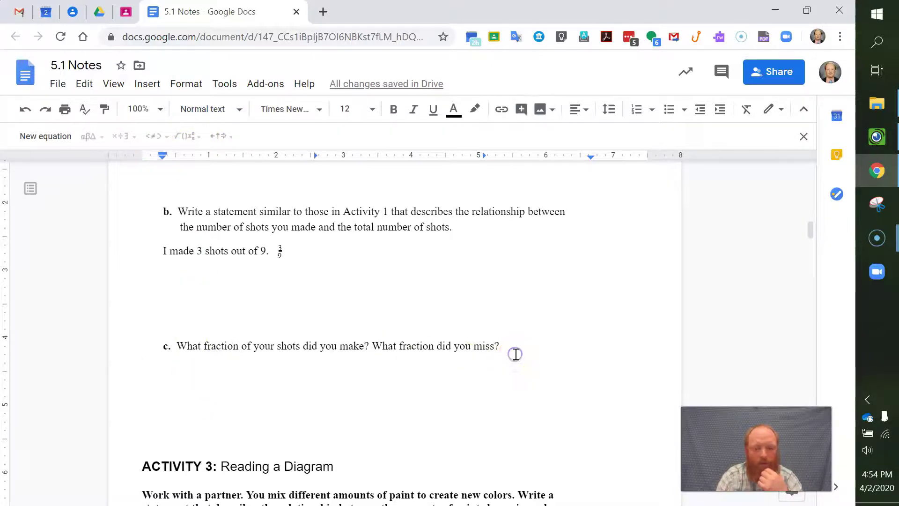
key("Return")
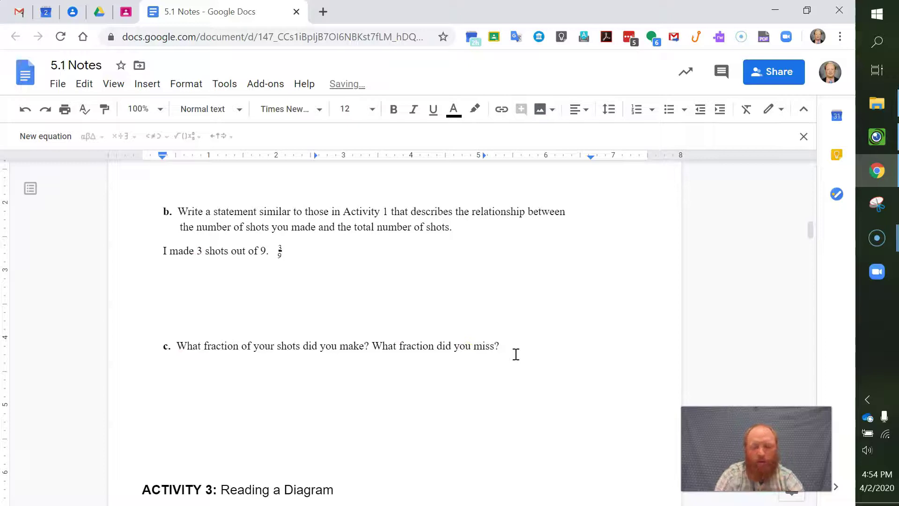
key("Delete")
key("Delete")
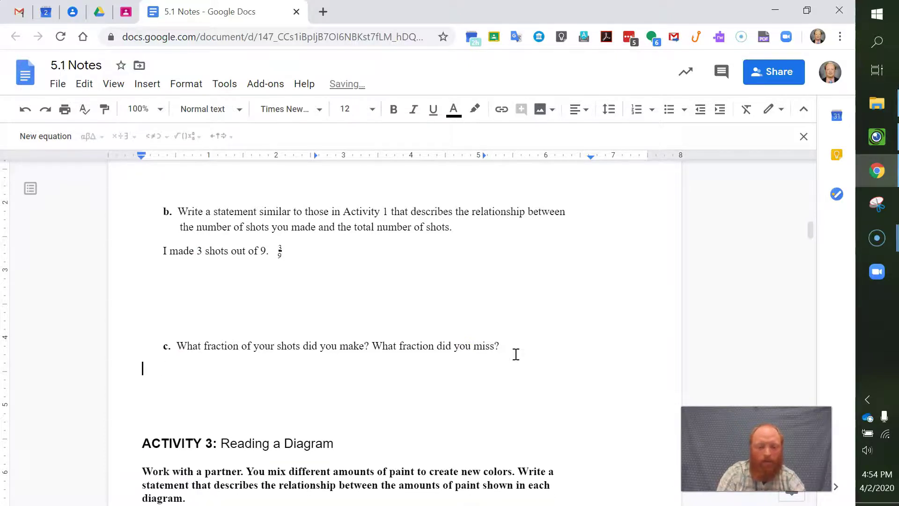
left_click(302, 407)
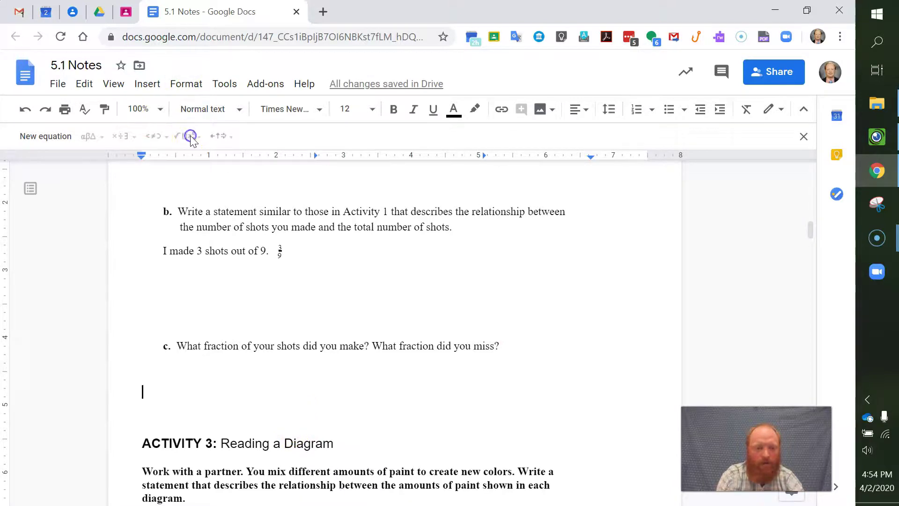
Step: Insert a 3 over 9 equation fraction, then write ' shots were made and ' after it
left_click(40, 139)
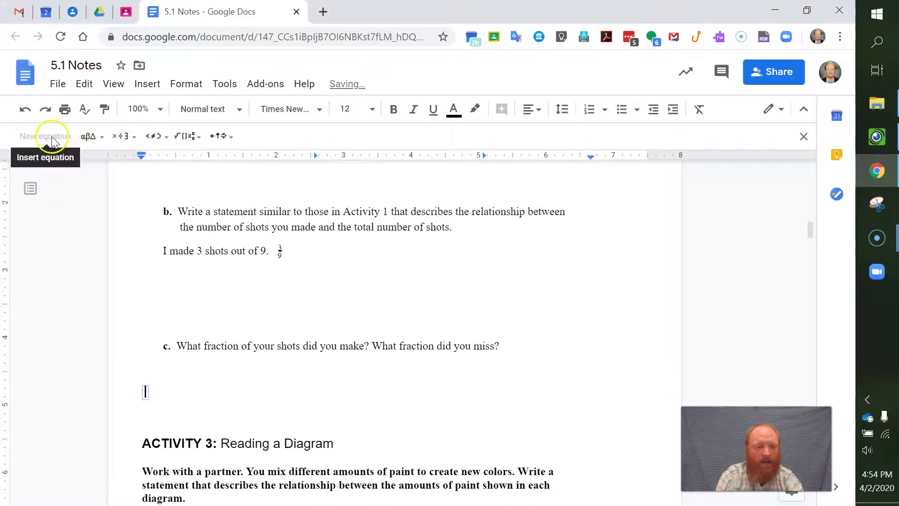
left_click(195, 138)
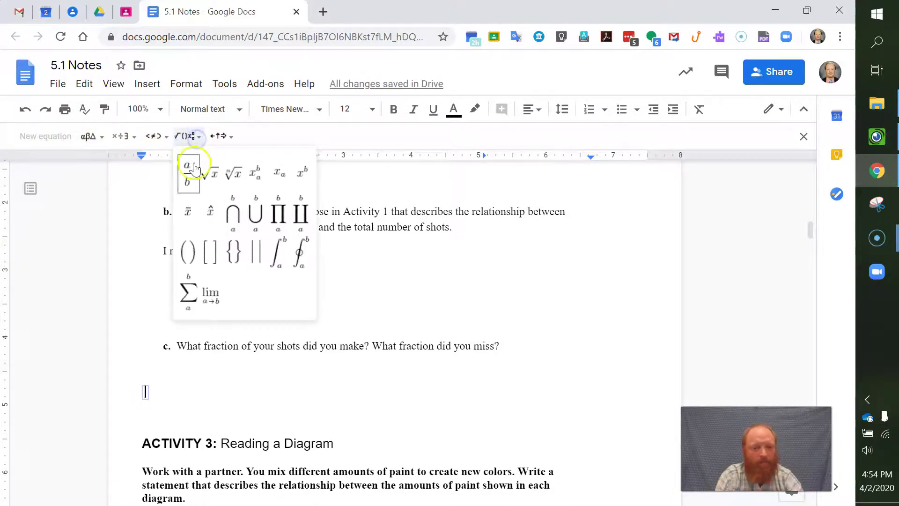
left_click(185, 178)
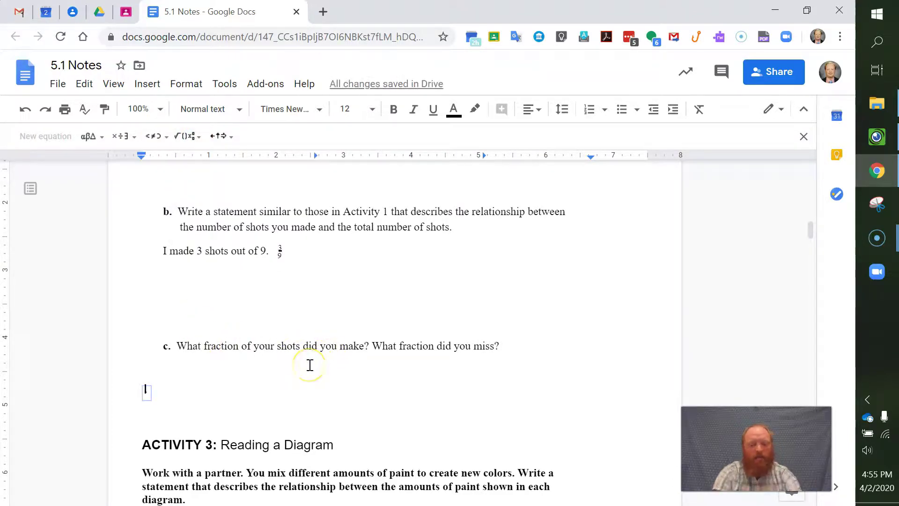
type("3/")
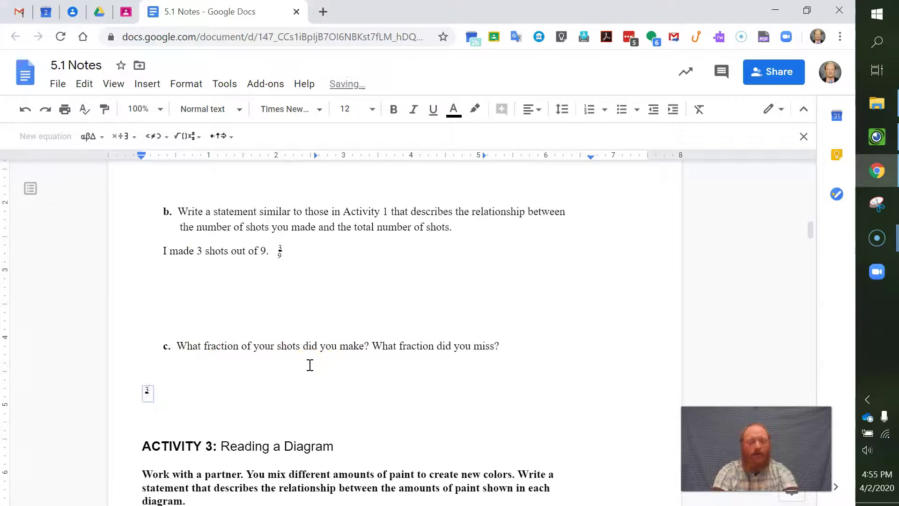
left_click(147, 396)
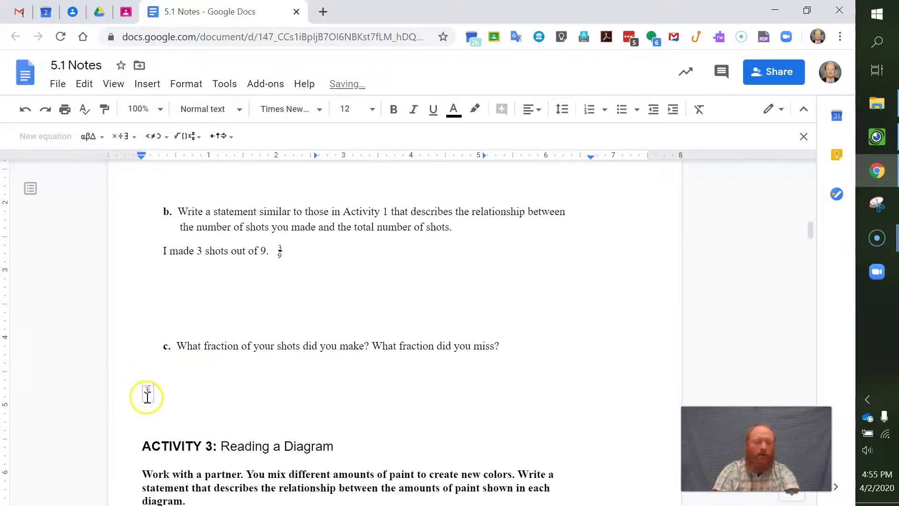
left_click(280, 378)
left_click(145, 393)
type("9")
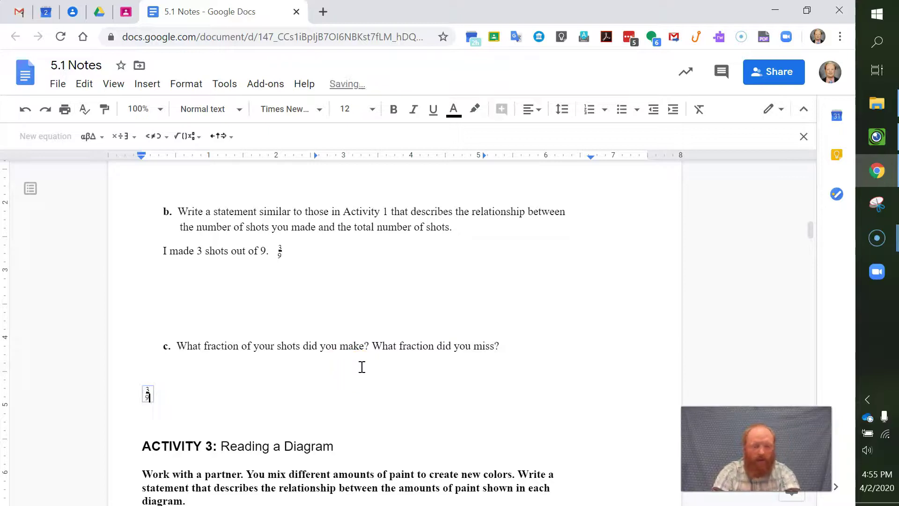
left_click(223, 393)
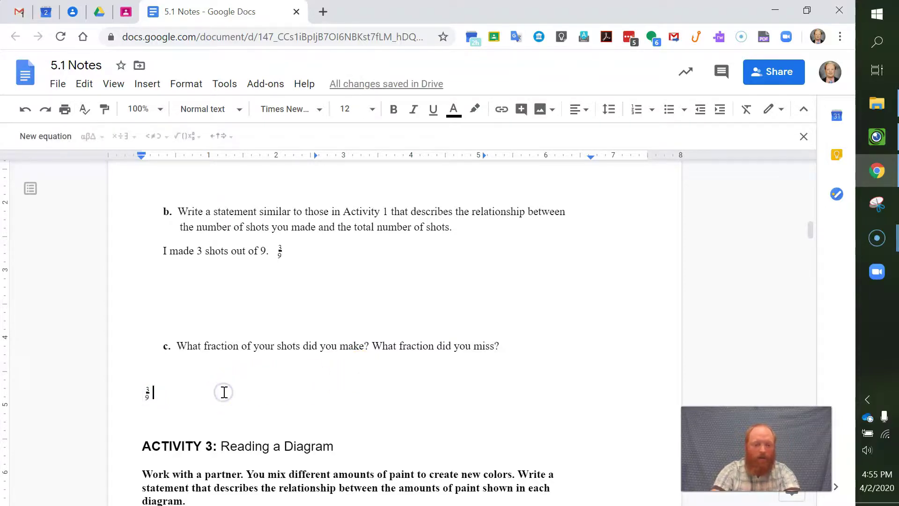
type(" shots were made and")
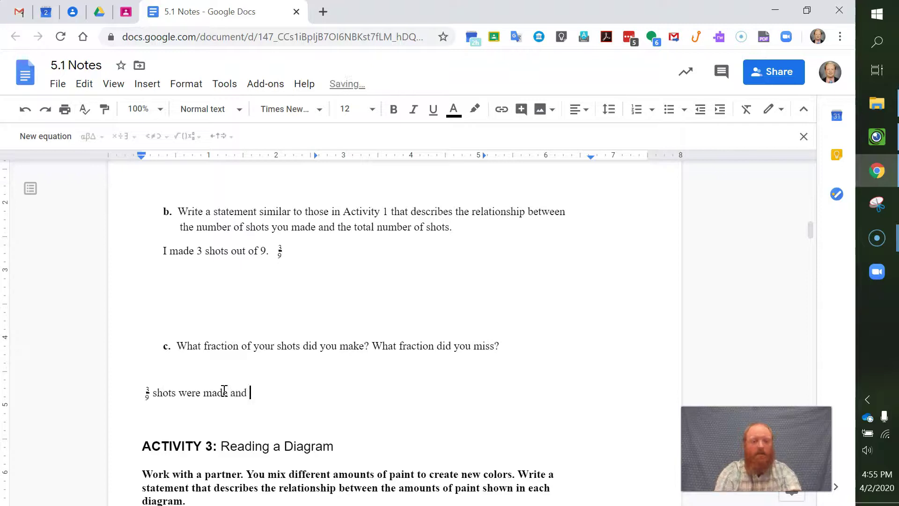
Step: Insert a 6 over 9 equation fraction and finish with ' shots were missed.'
left_click(56, 141)
left_click(186, 137)
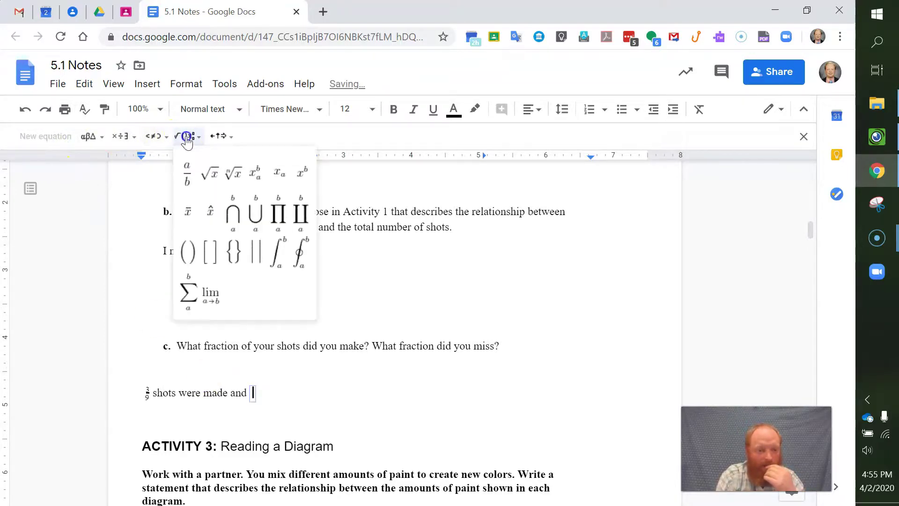
left_click(189, 177)
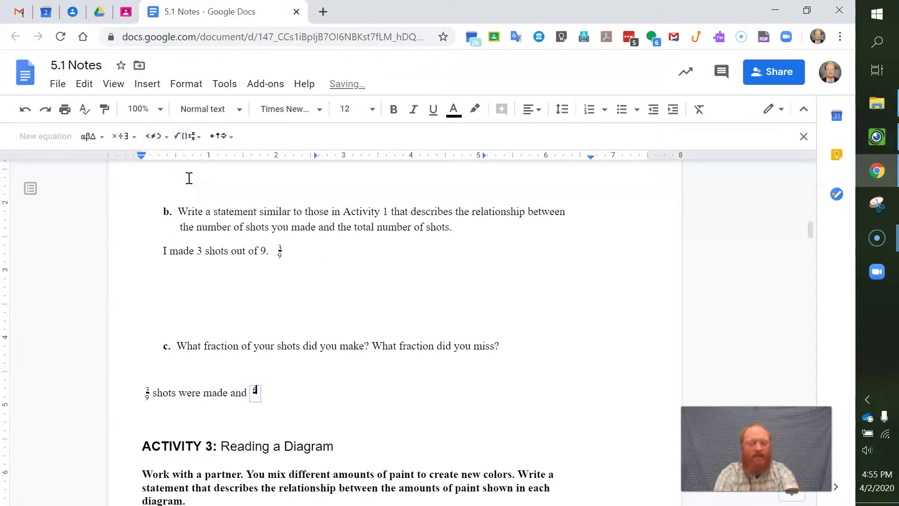
left_click(256, 393)
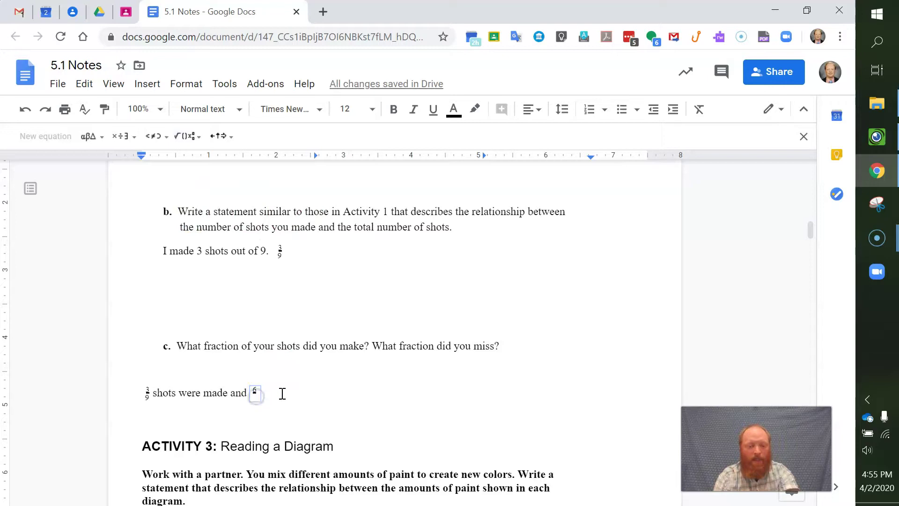
left_click(256, 389)
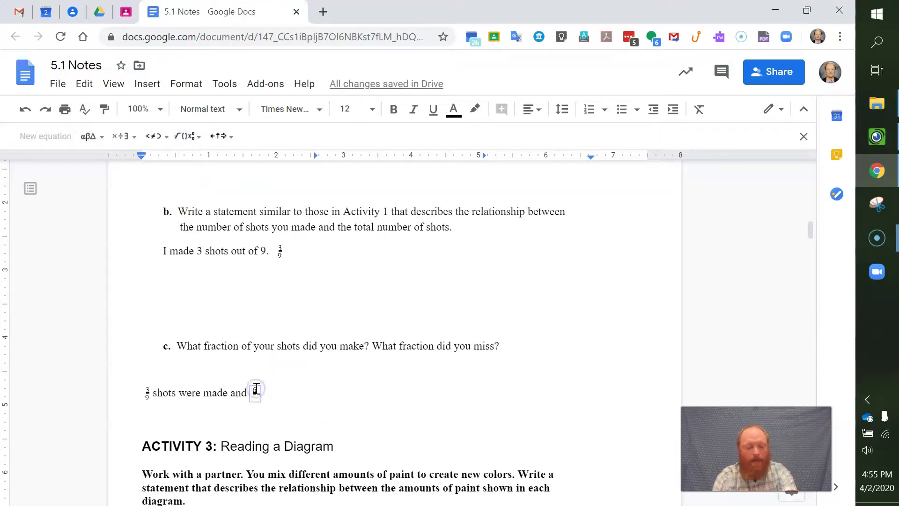
type("6/9")
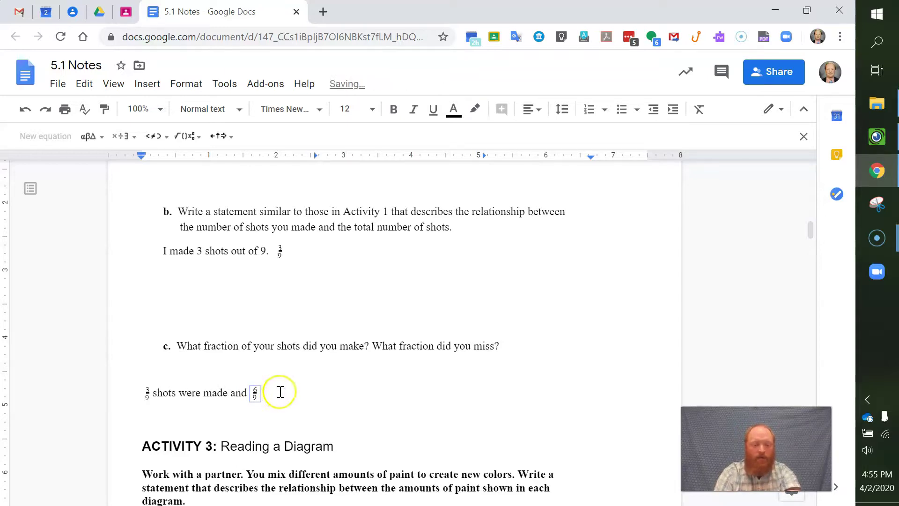
left_click(279, 391)
type("sh")
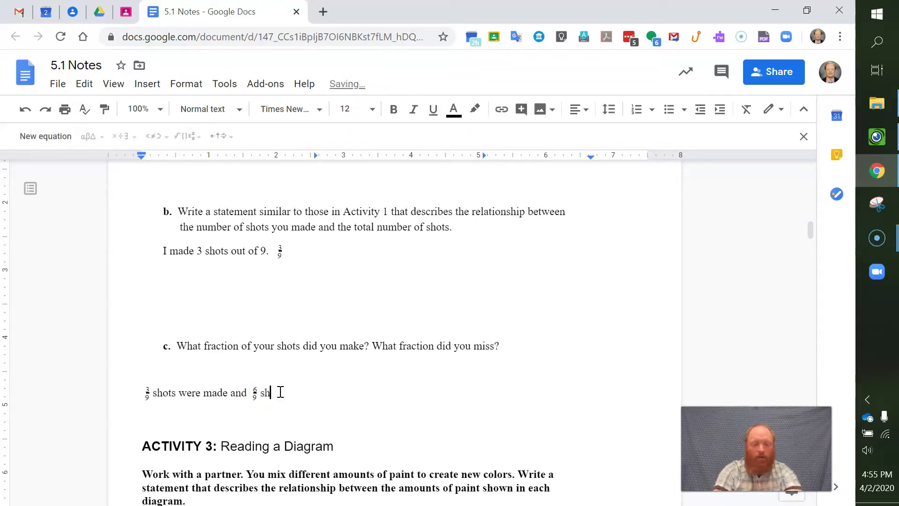
type("ots were mis")
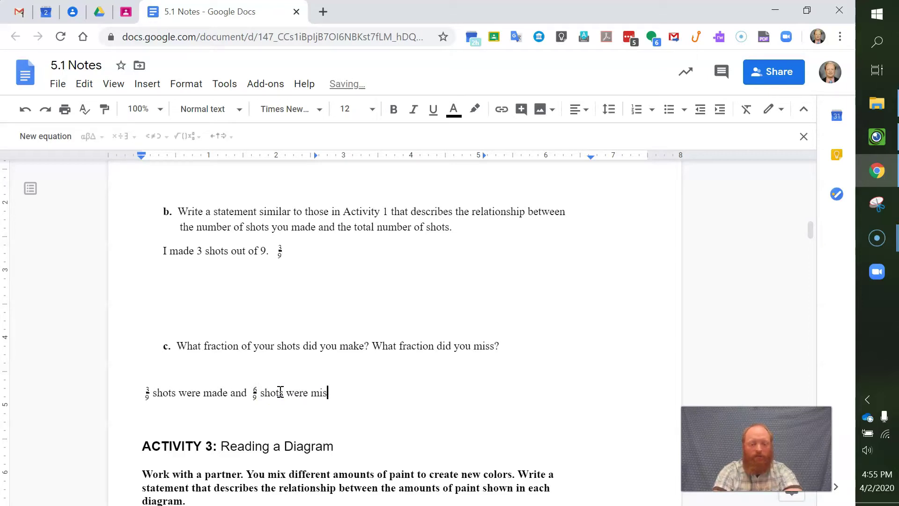
type("sed.")
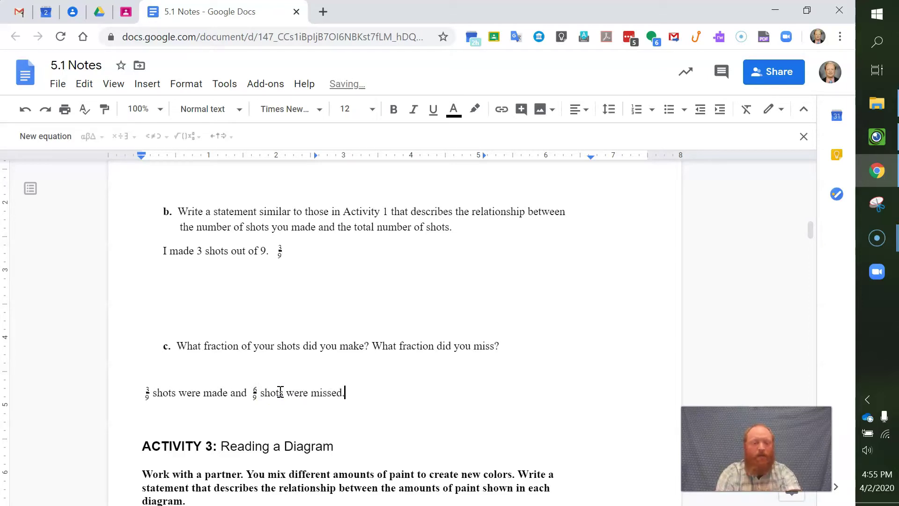
scroll(280, 391, "down", 1)
scroll(280, 392, "down", 2)
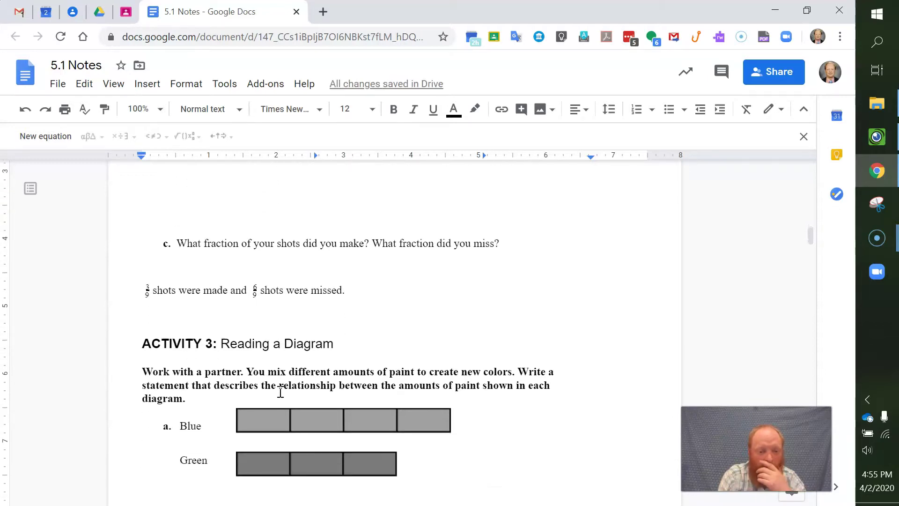
scroll(280, 392, "up", 1)
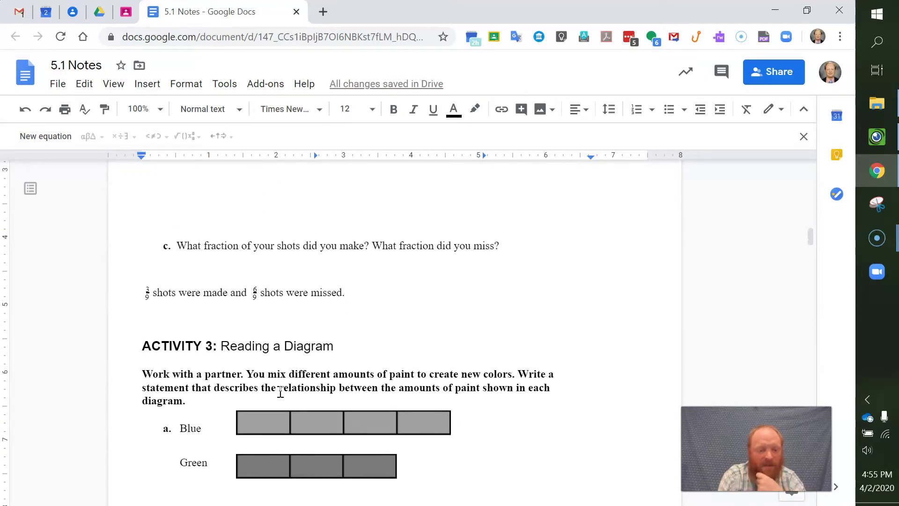